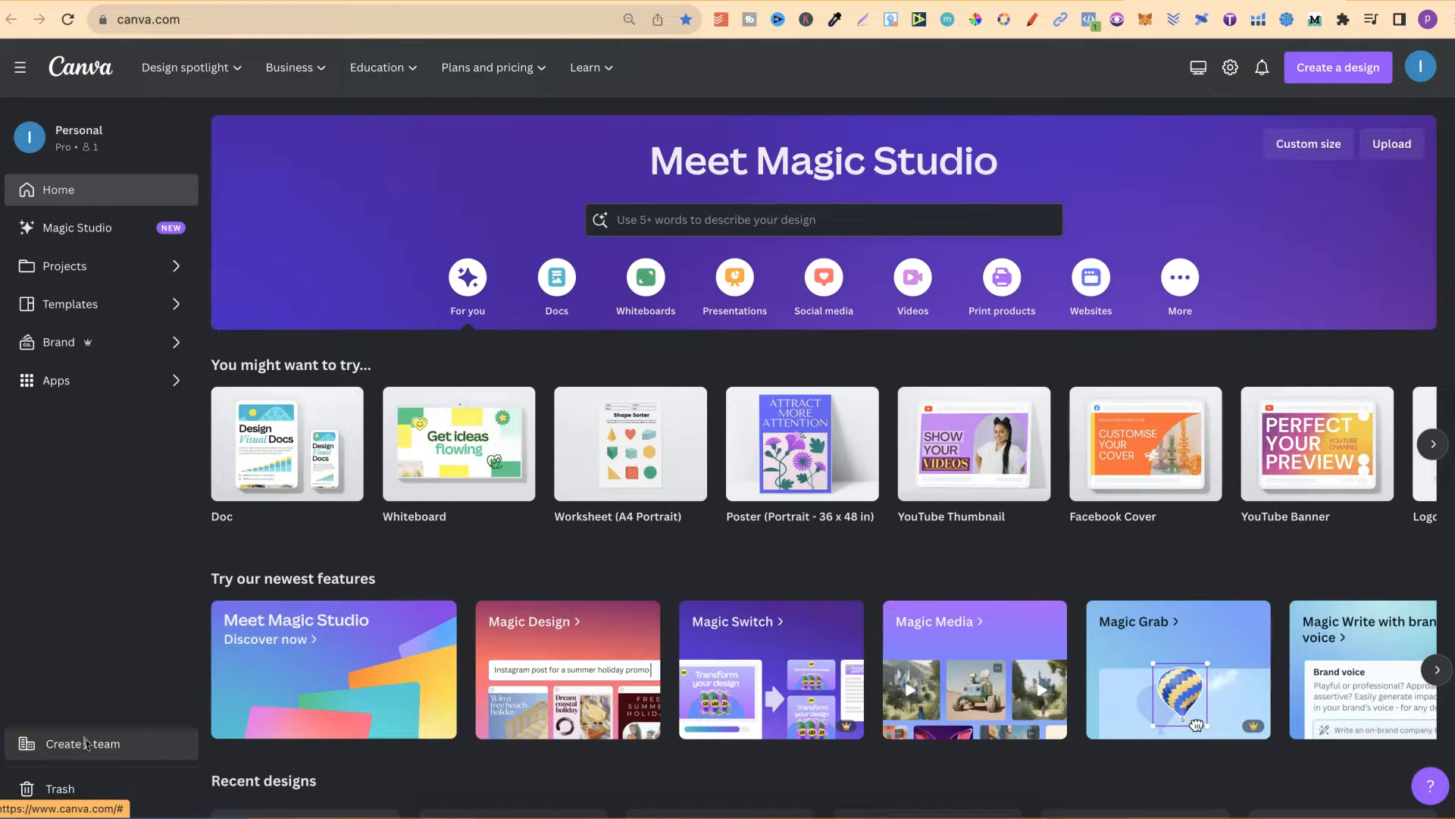
pyautogui.scroll(-2, 678, 547)
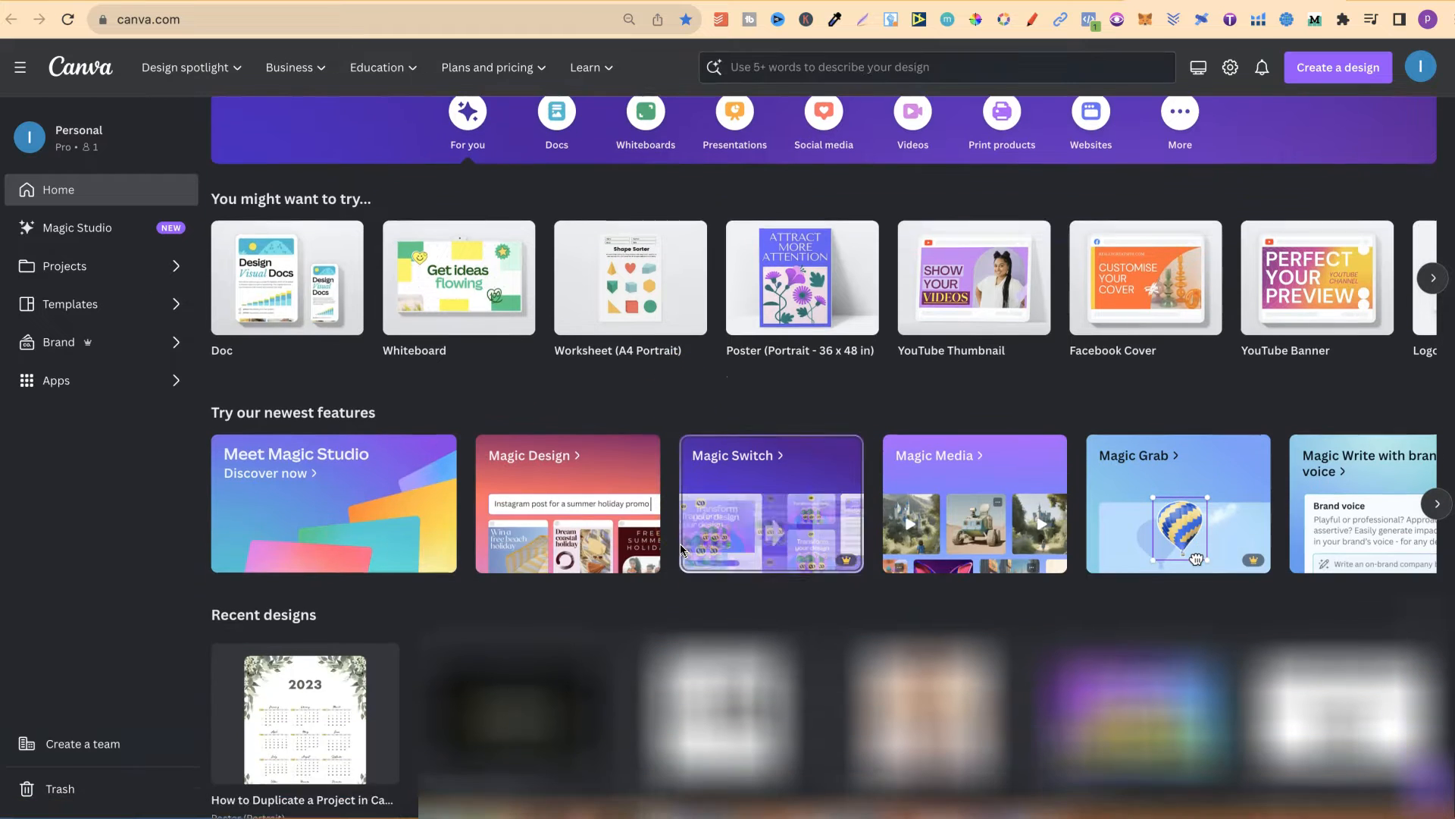
pyautogui.scroll(-1, 683, 549)
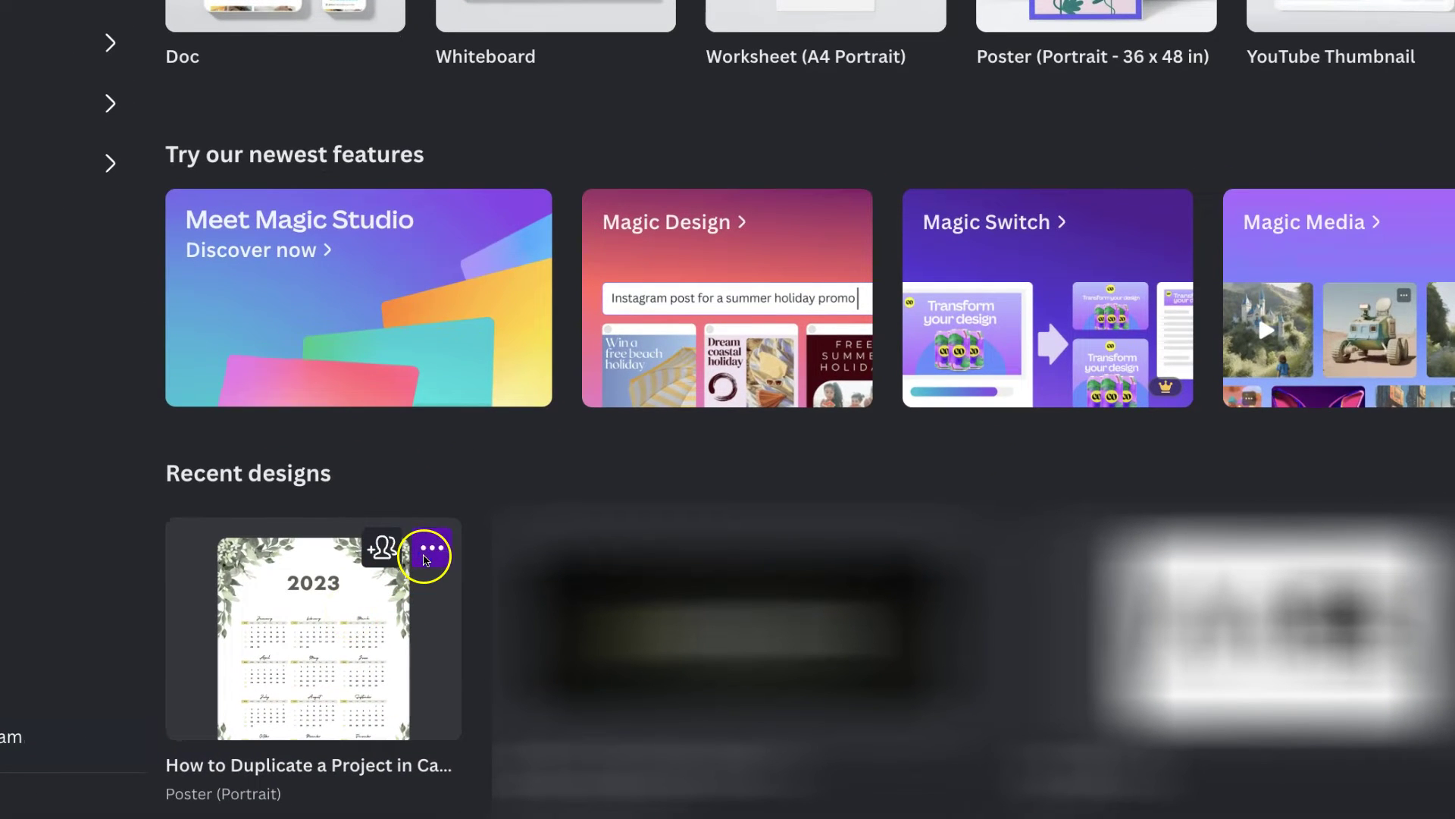
# Make a copy of the 2023 calendar poster from its card options and open it
pyautogui.click(431, 551)
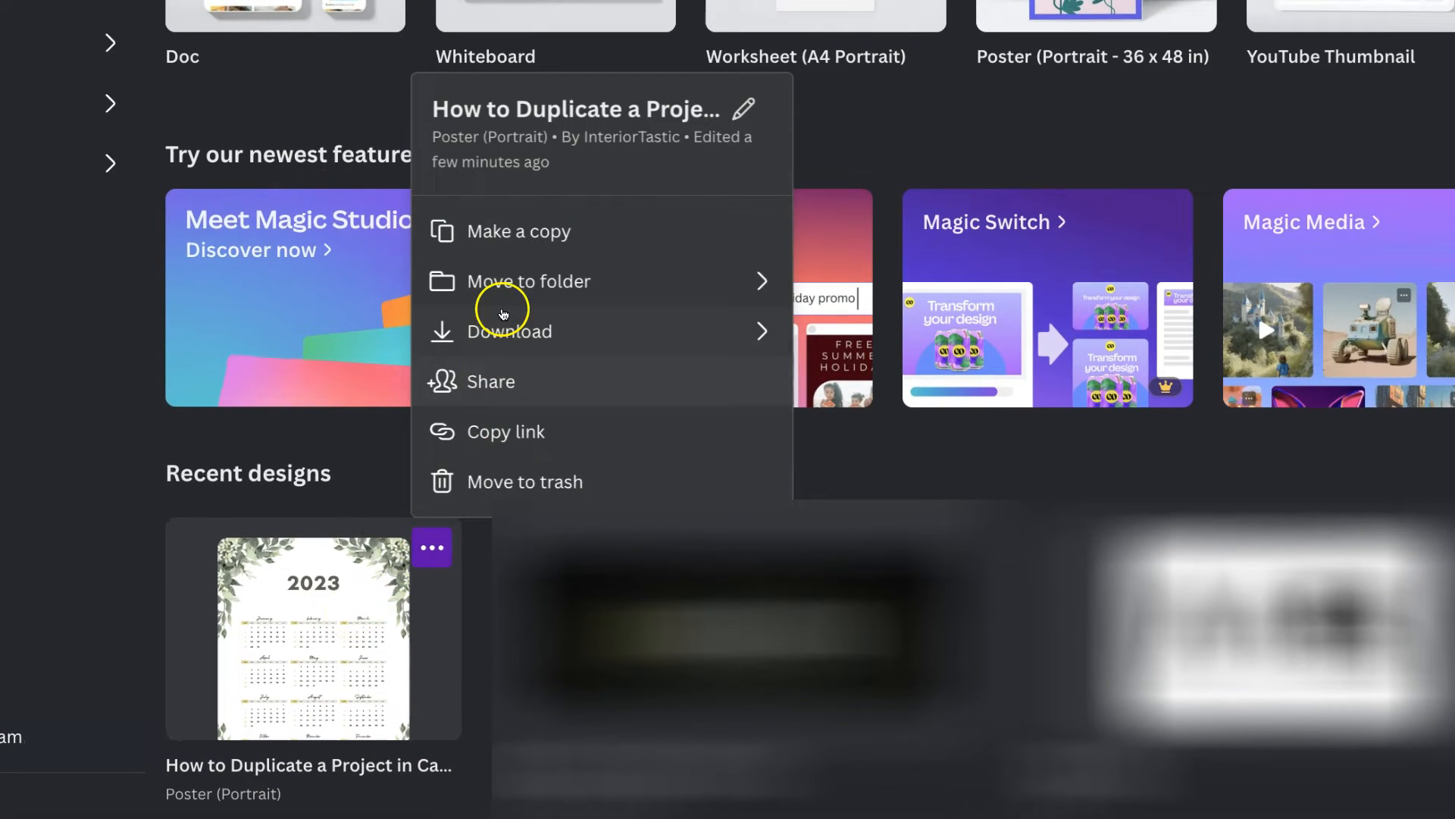
pyautogui.click(522, 233)
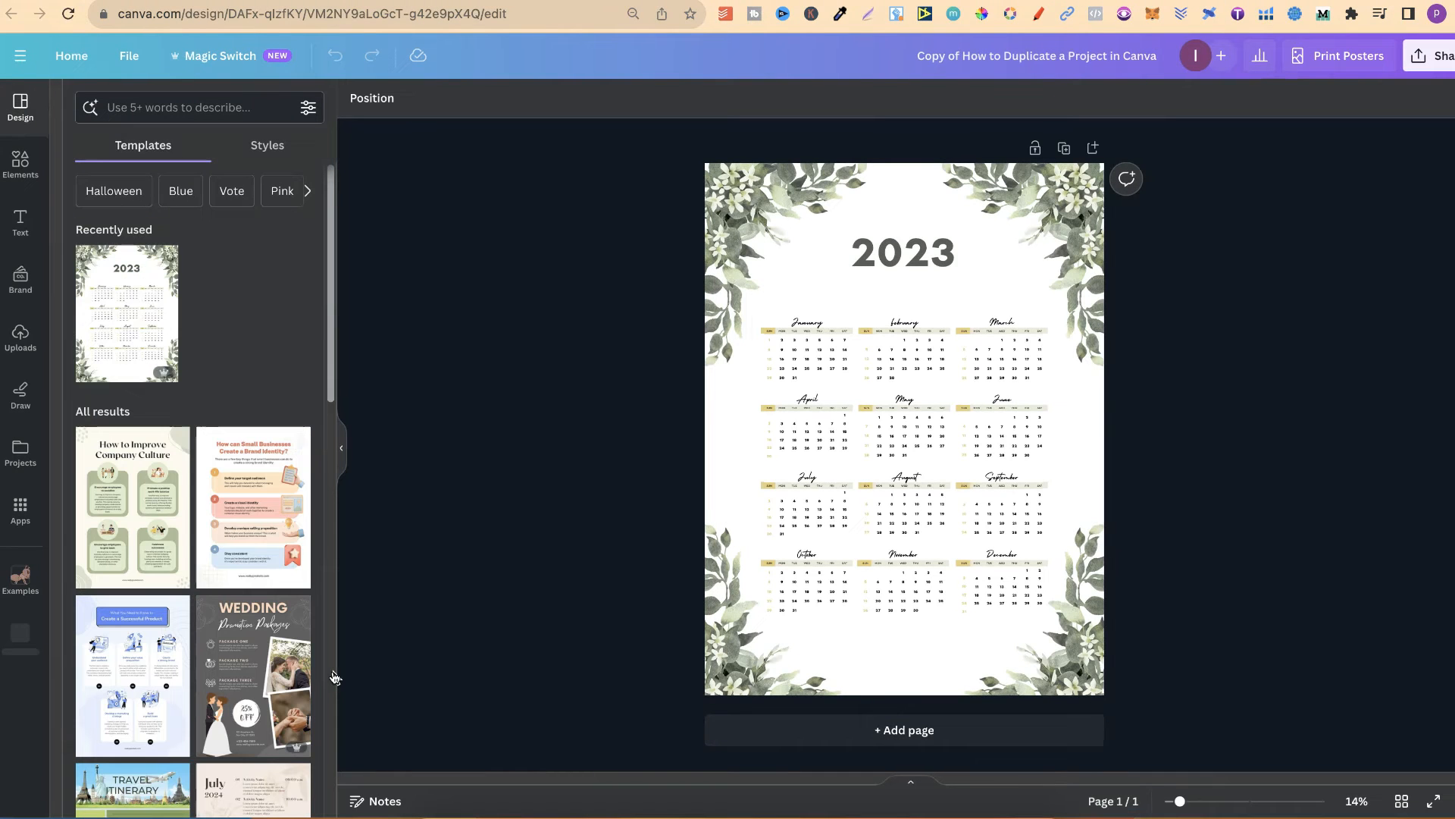
# Make another copy from the File menu, producing 'Copy of Copy of How to Duplicate a Project in Canva'
pyautogui.click(342, 448)
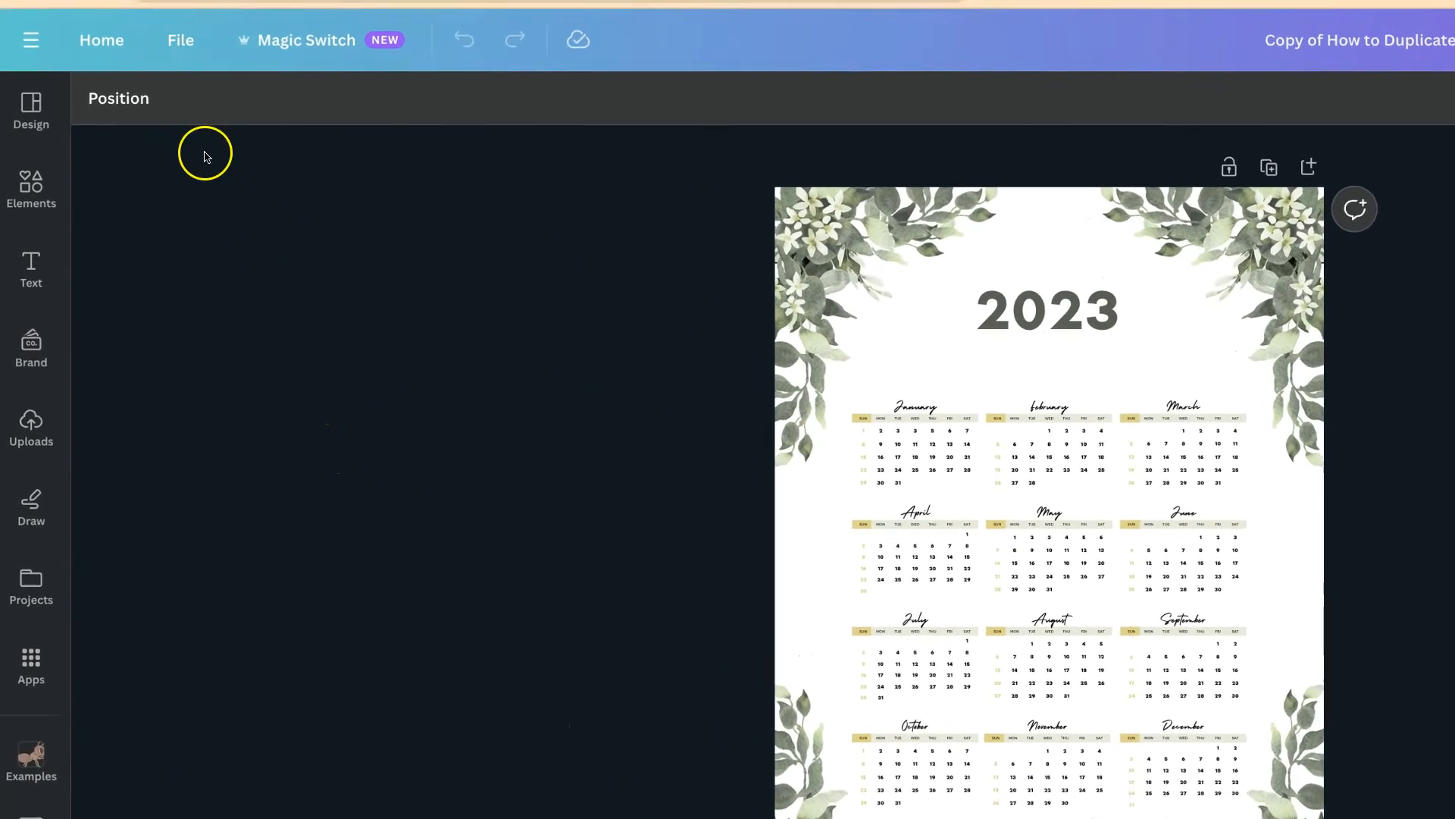
pyautogui.click(131, 67)
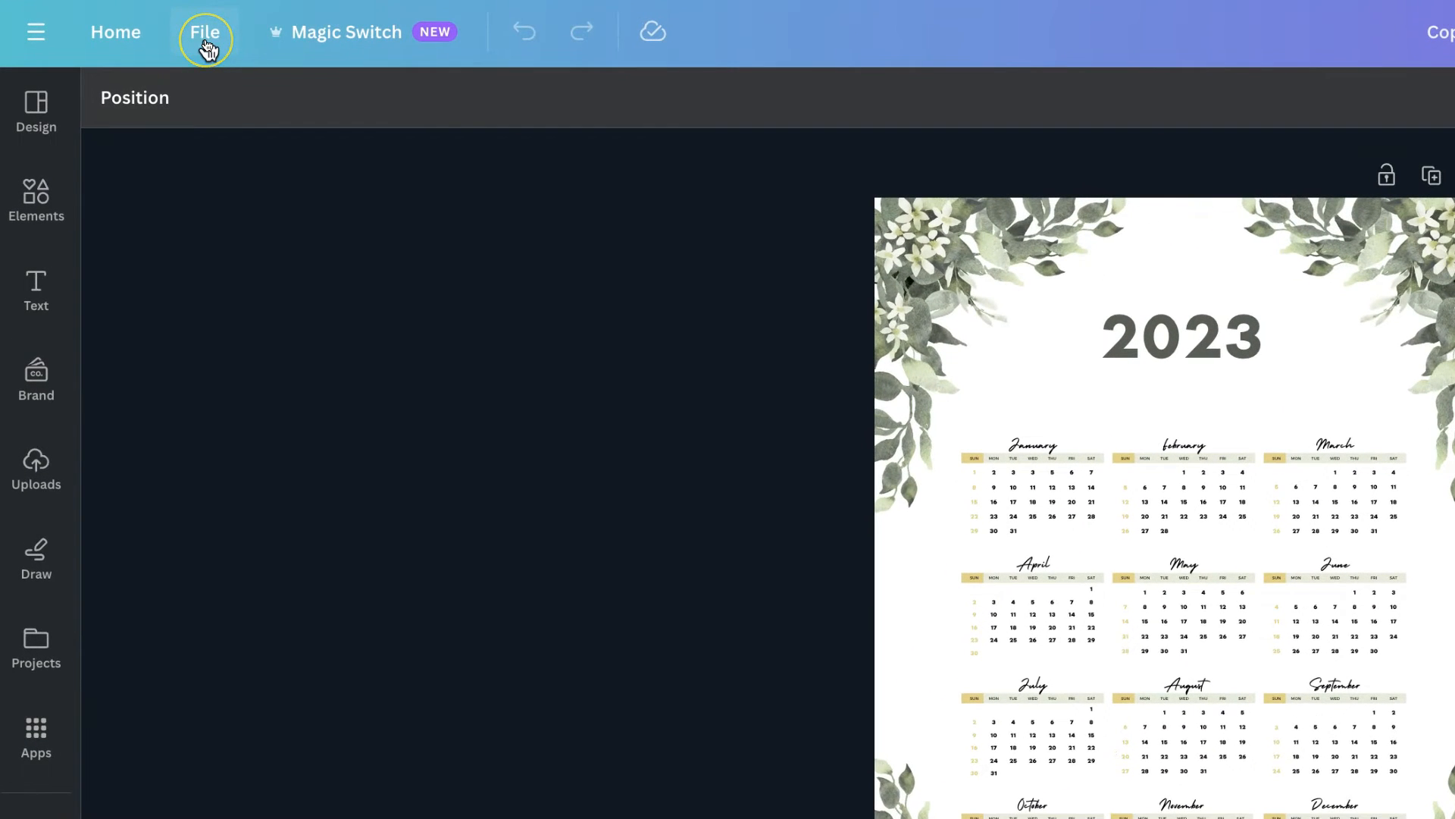
pyautogui.click(206, 46)
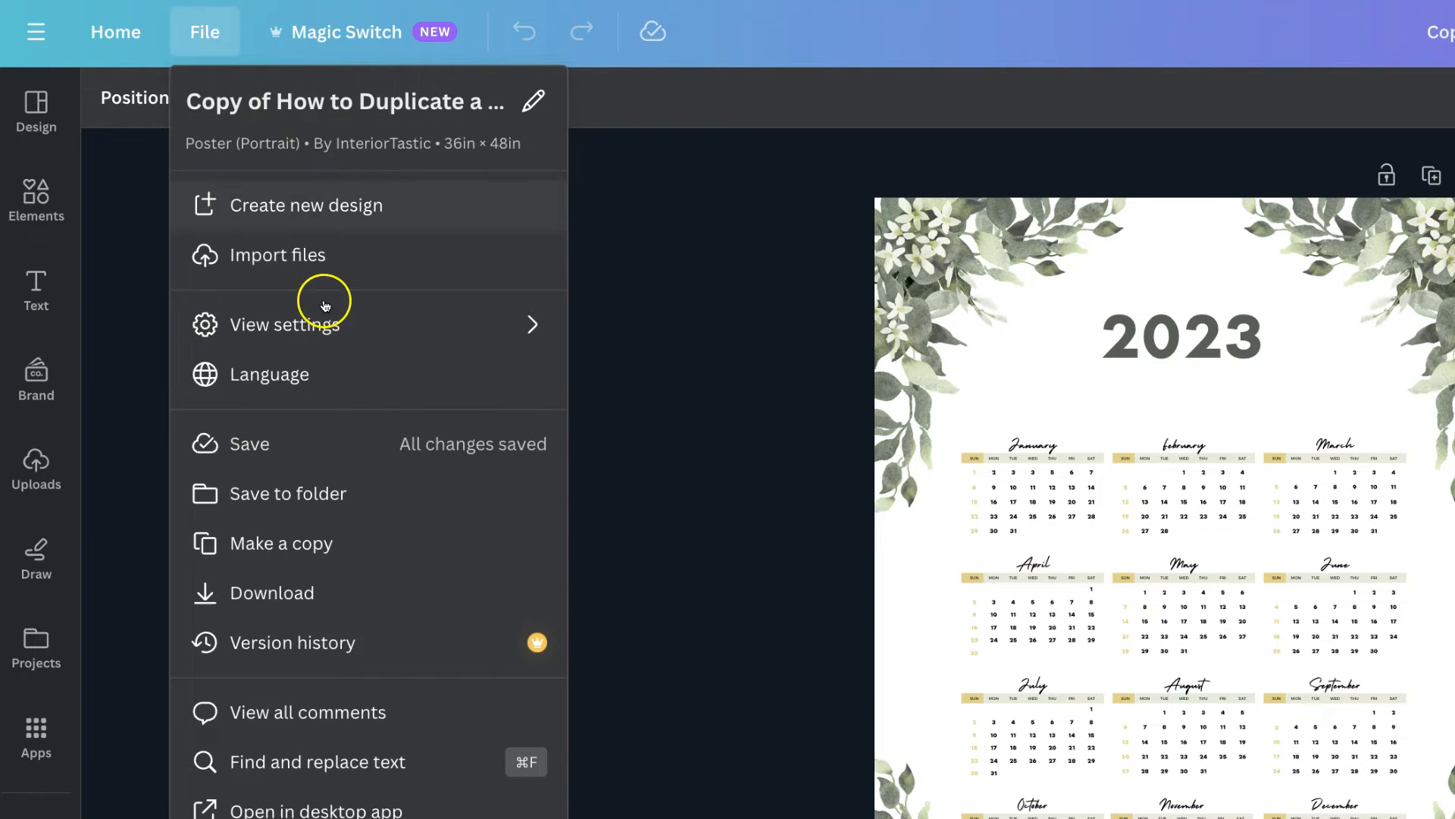
pyautogui.click(311, 543)
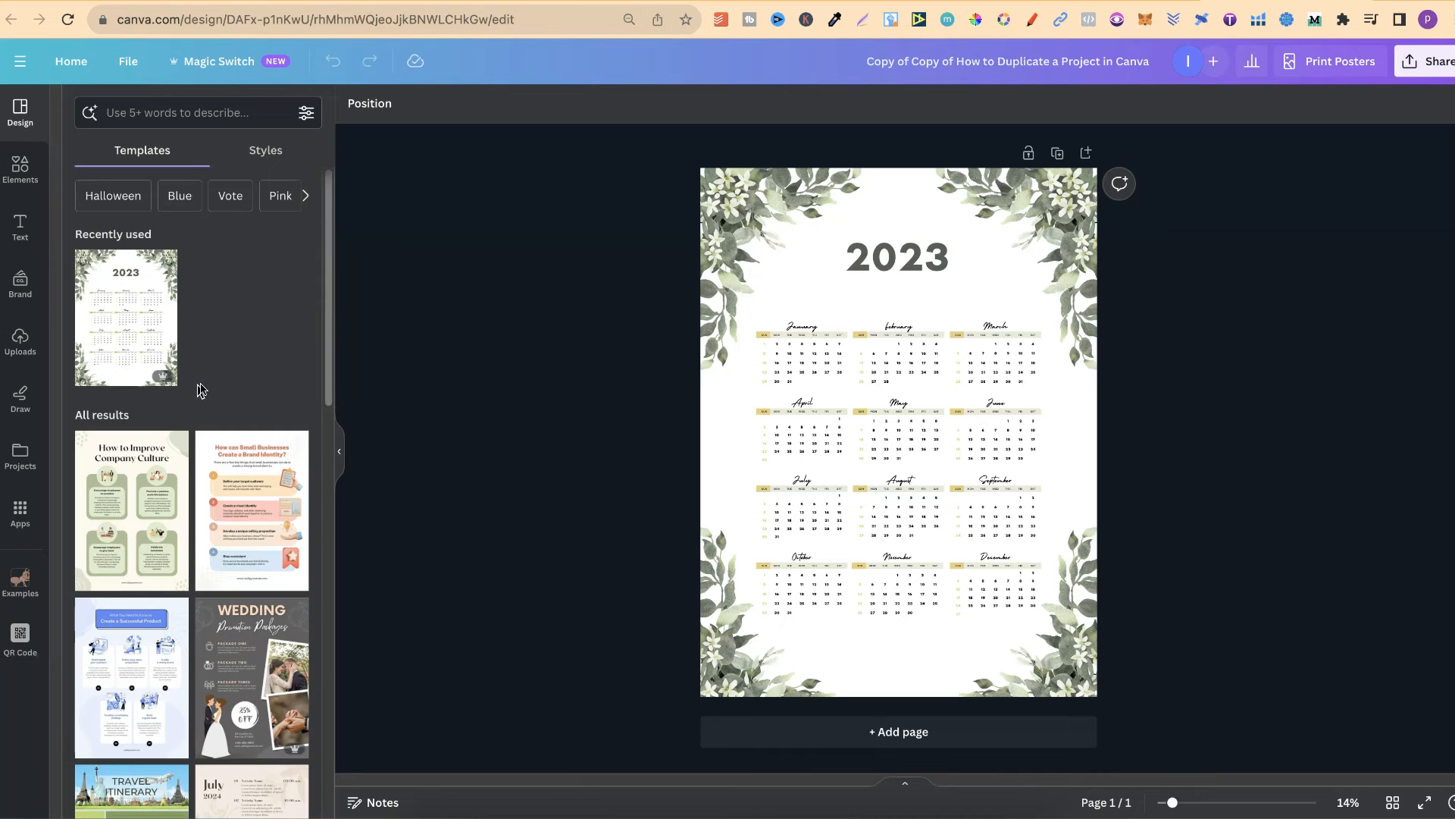
# Collapse the Design side panel so the second copy fills the editor
pyautogui.click(340, 454)
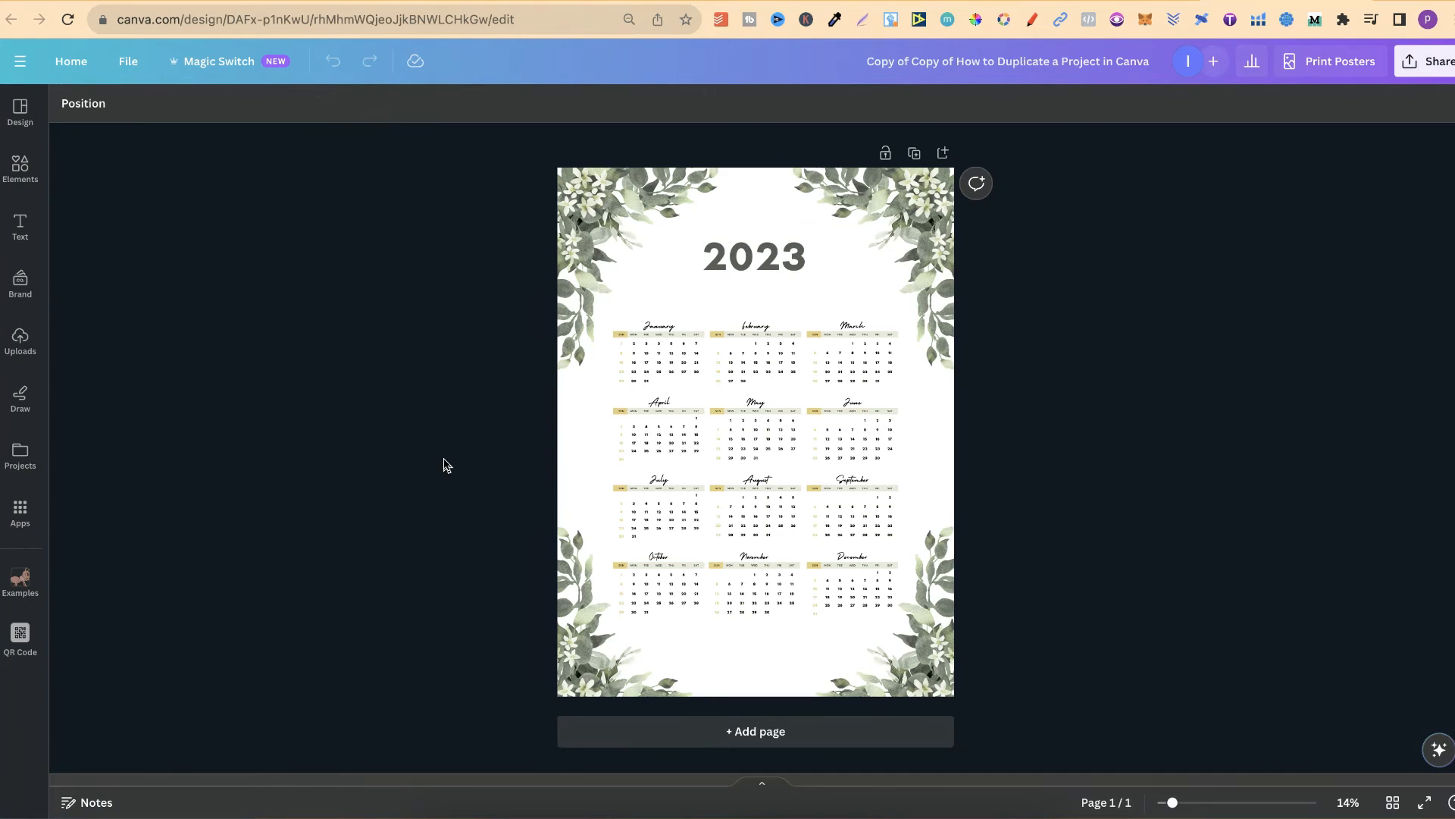